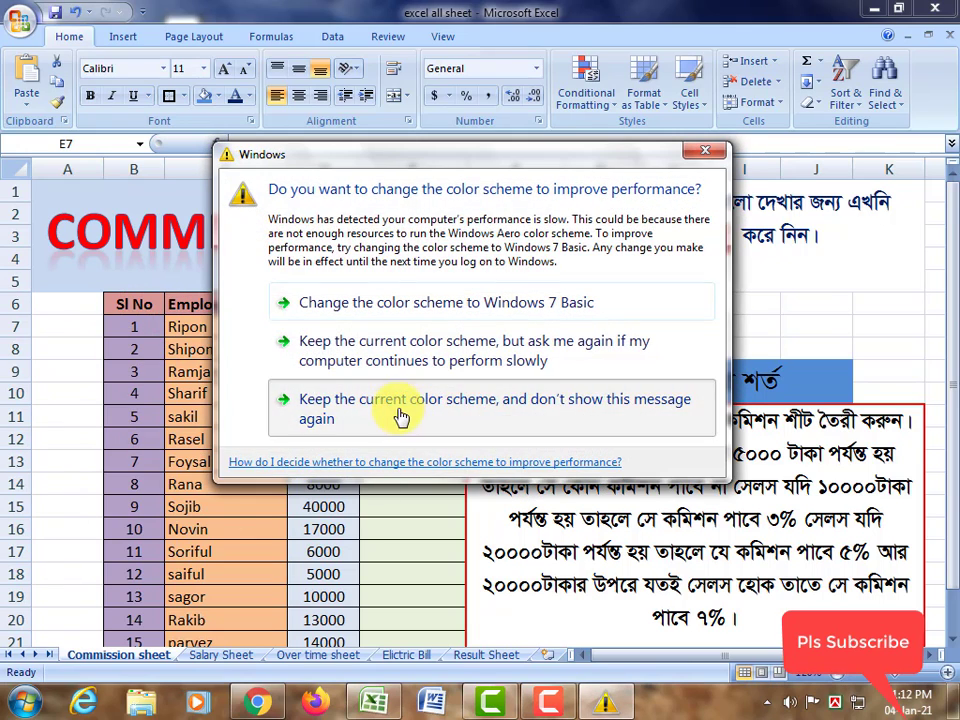
Keep the current Windows color scheme and stop the performance message from appearing again
click(340, 410)
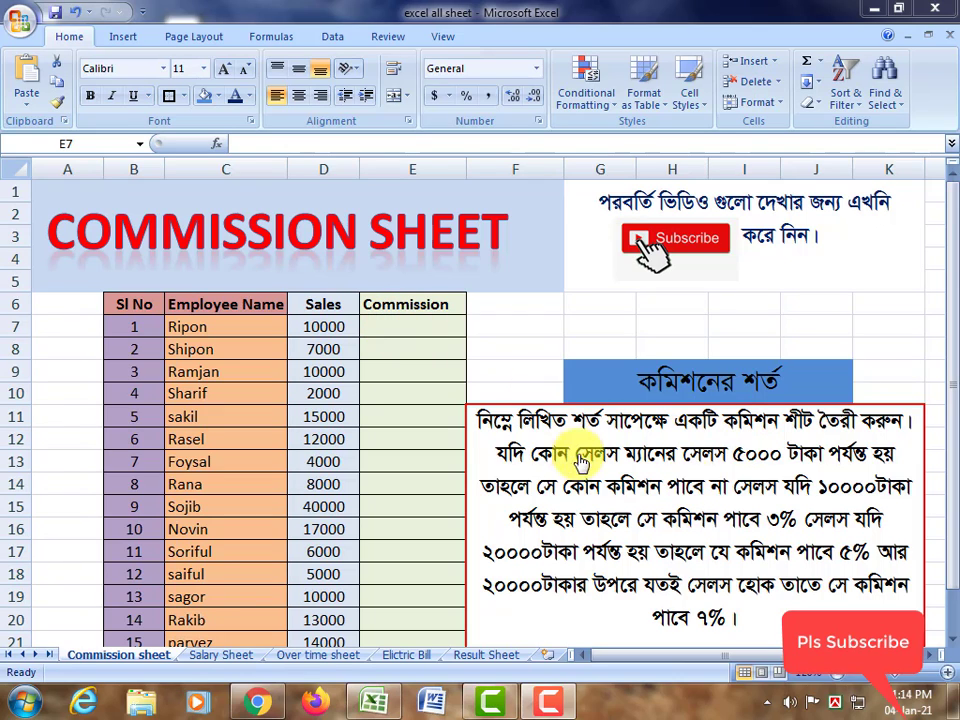
Begin an IF formula in E7, the first Commission cell, that returns 0 when D7<=5000
click(400, 326)
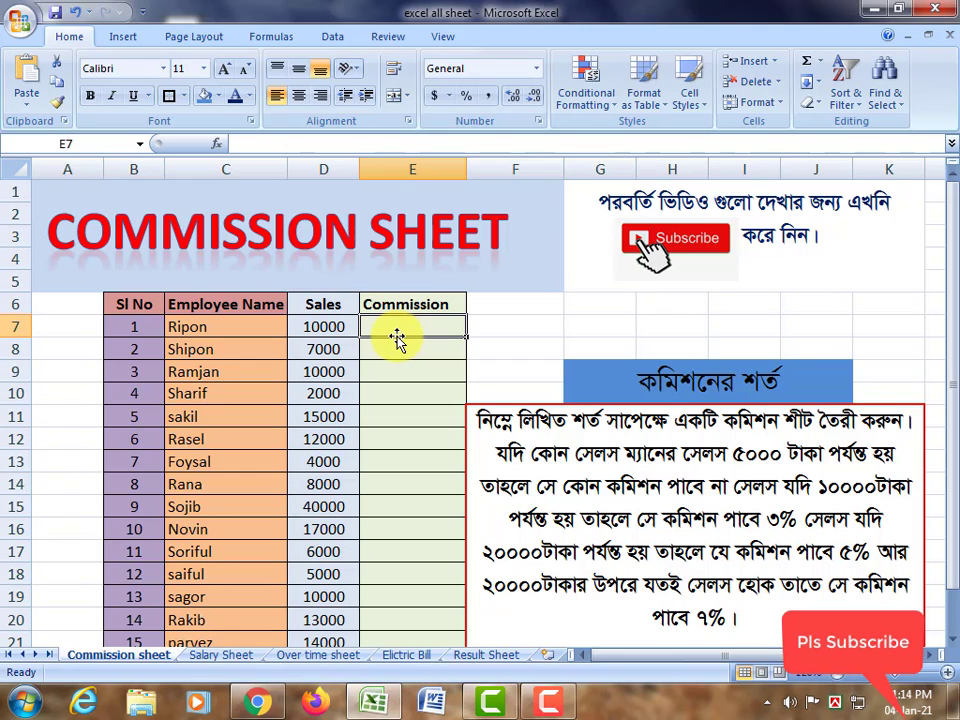
text(=)
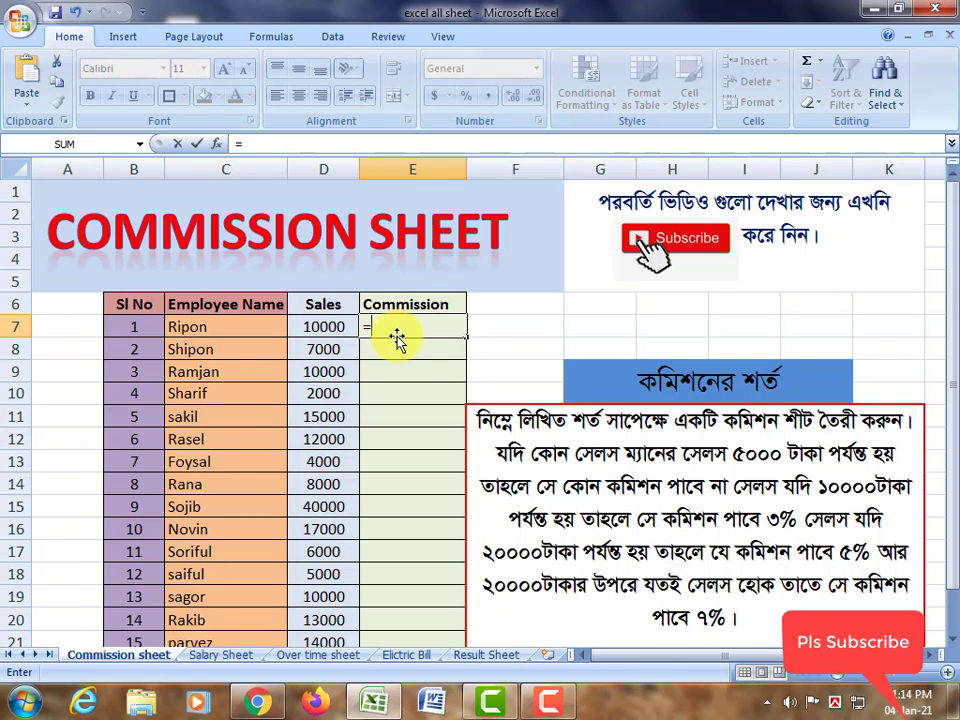
text(i)
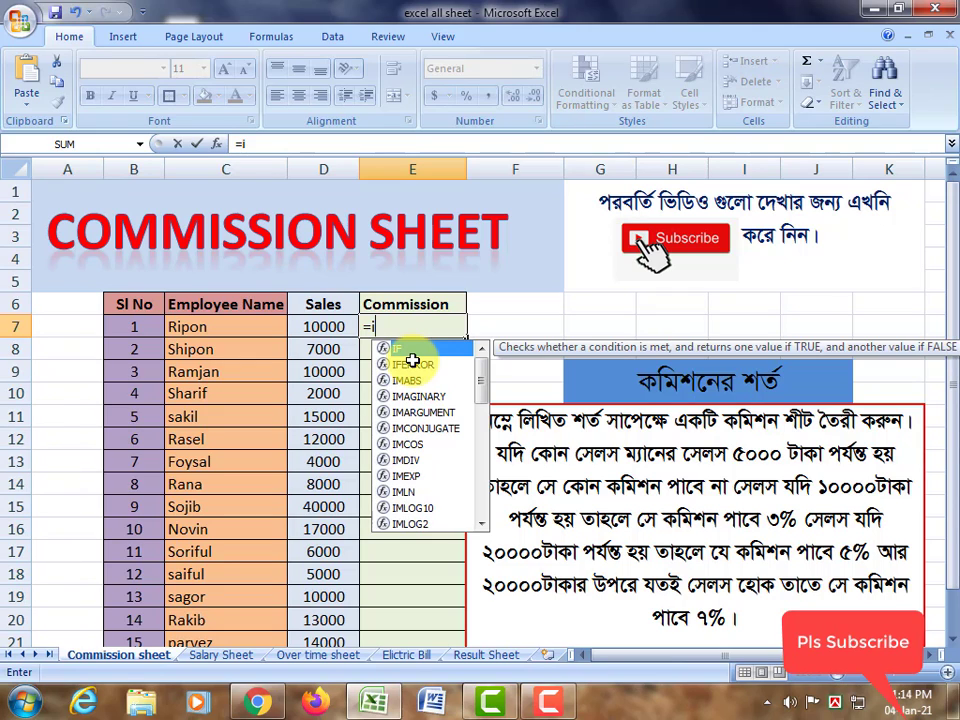
text(f)
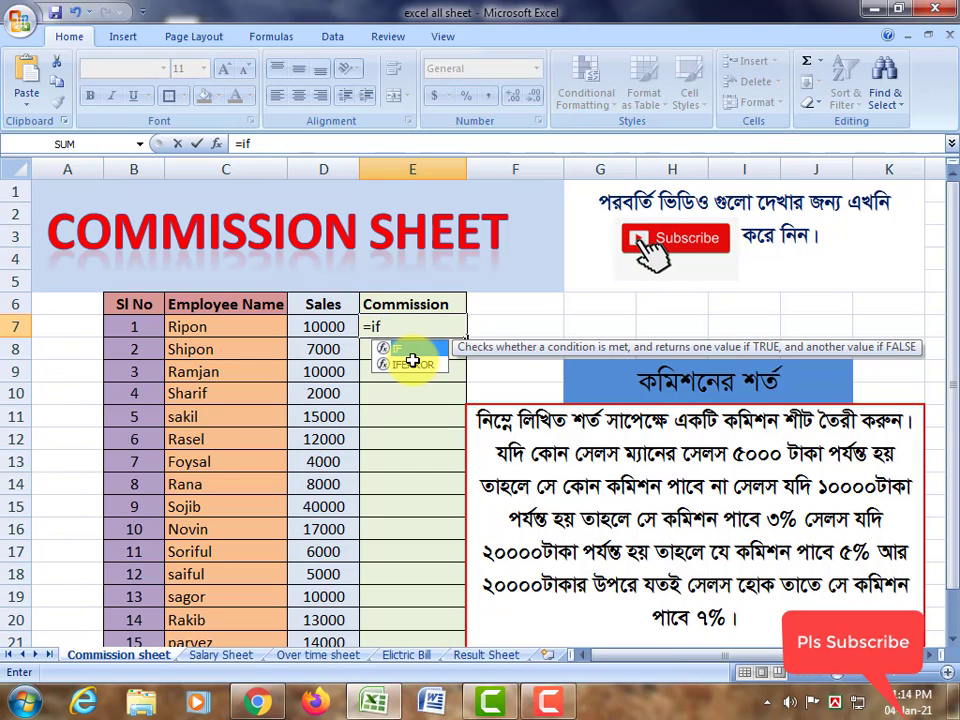
text(()
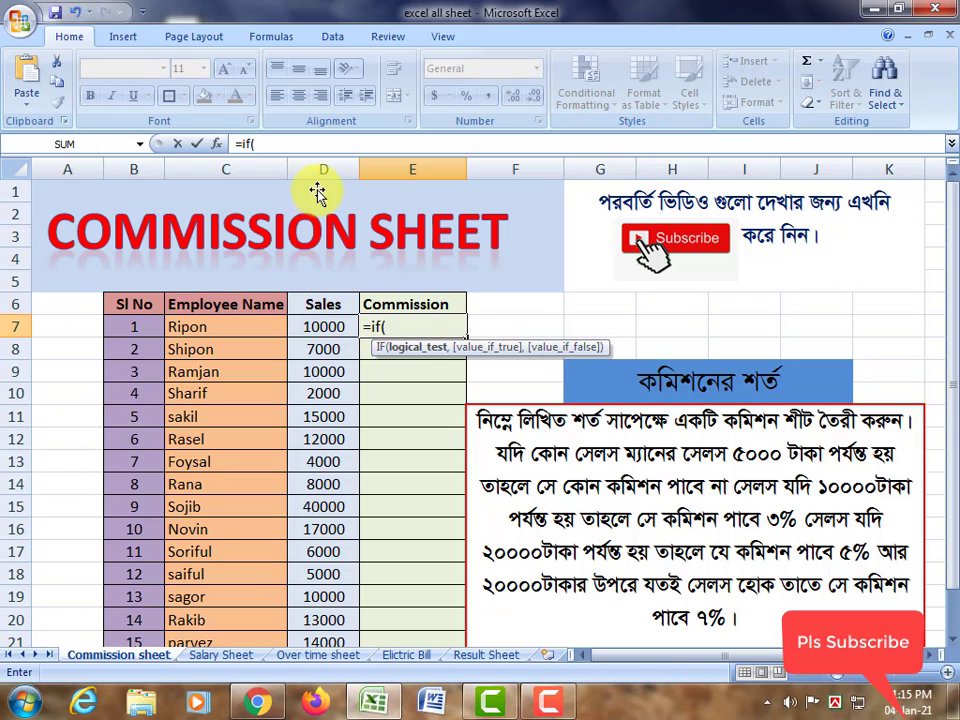
click(316, 326)
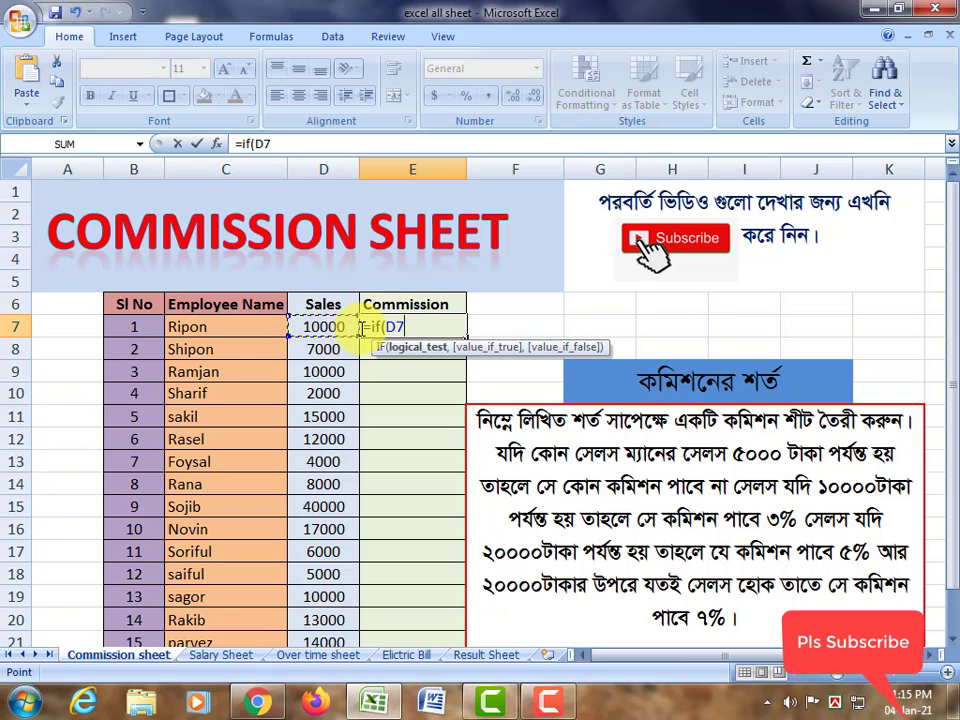
text(<)
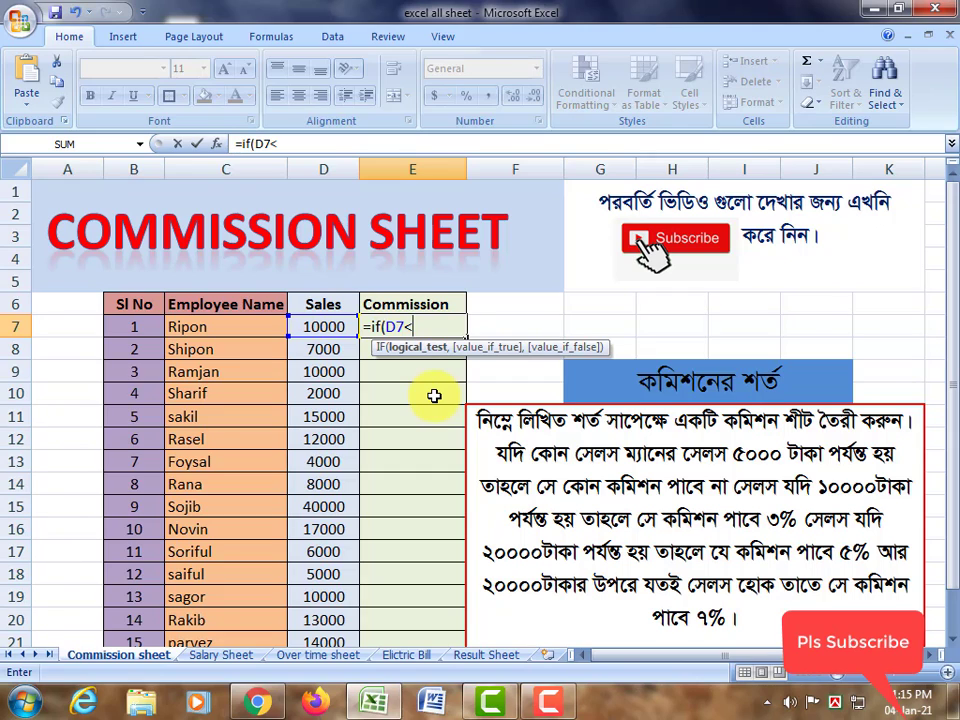
text(=)
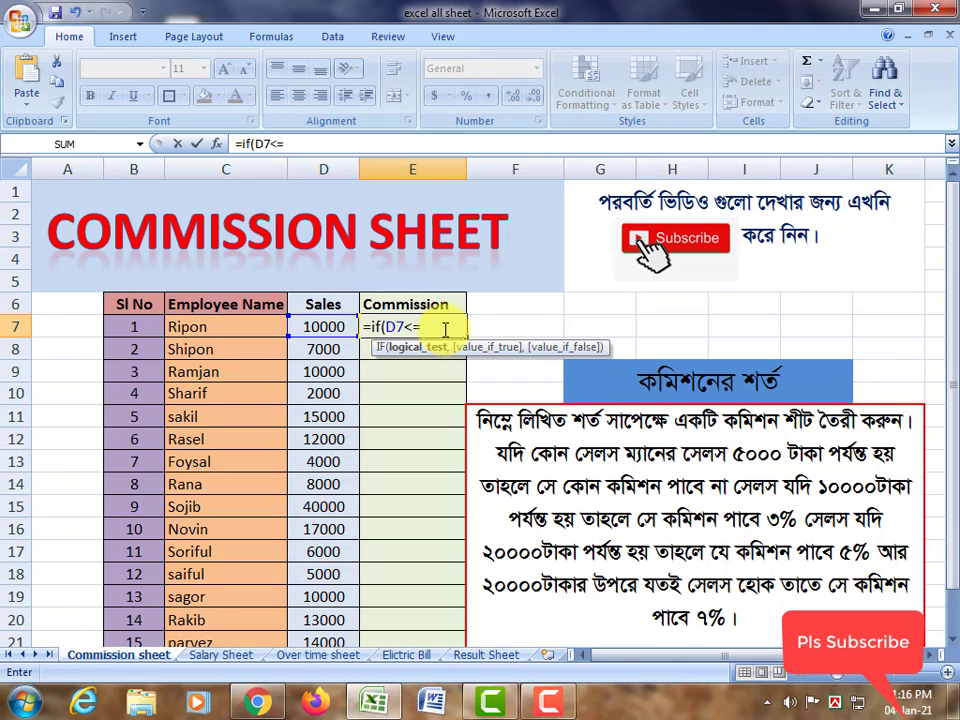
text(5000,)
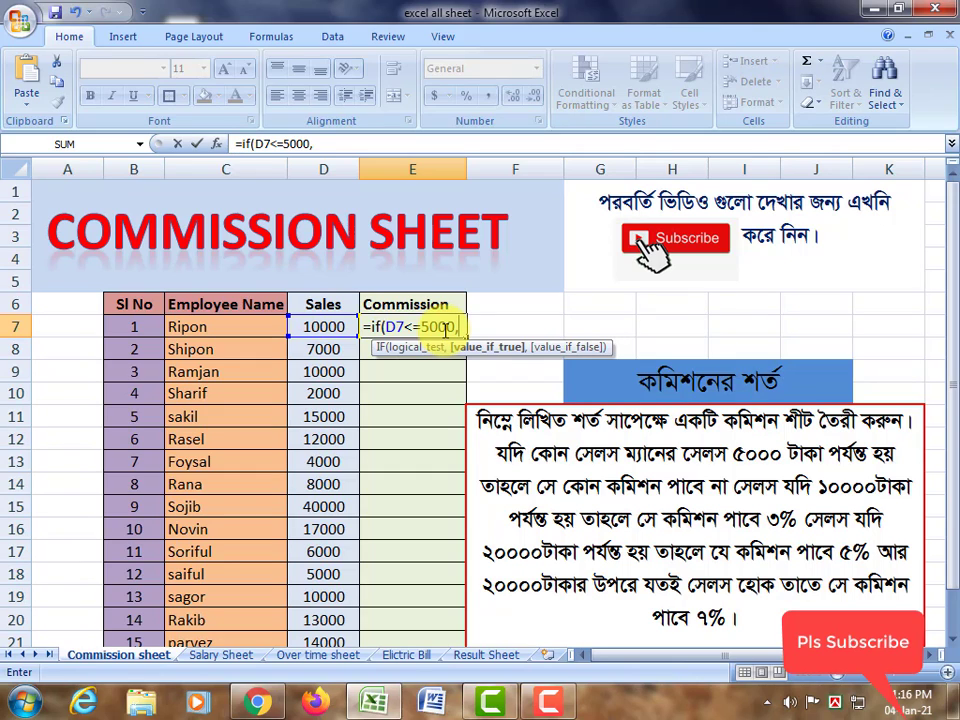
text(0)
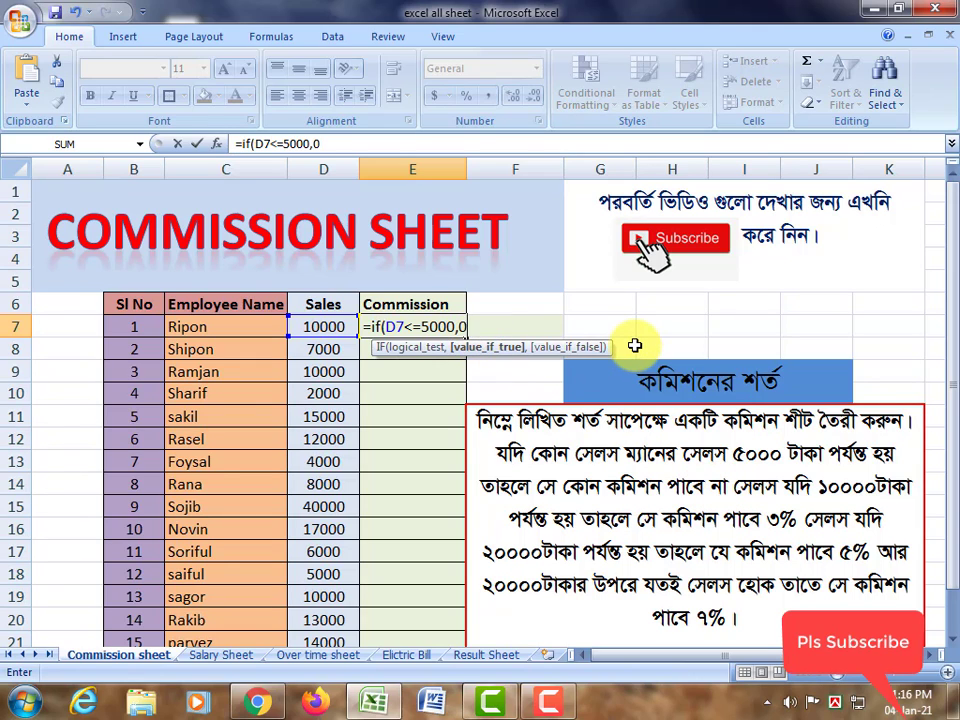
text(,)
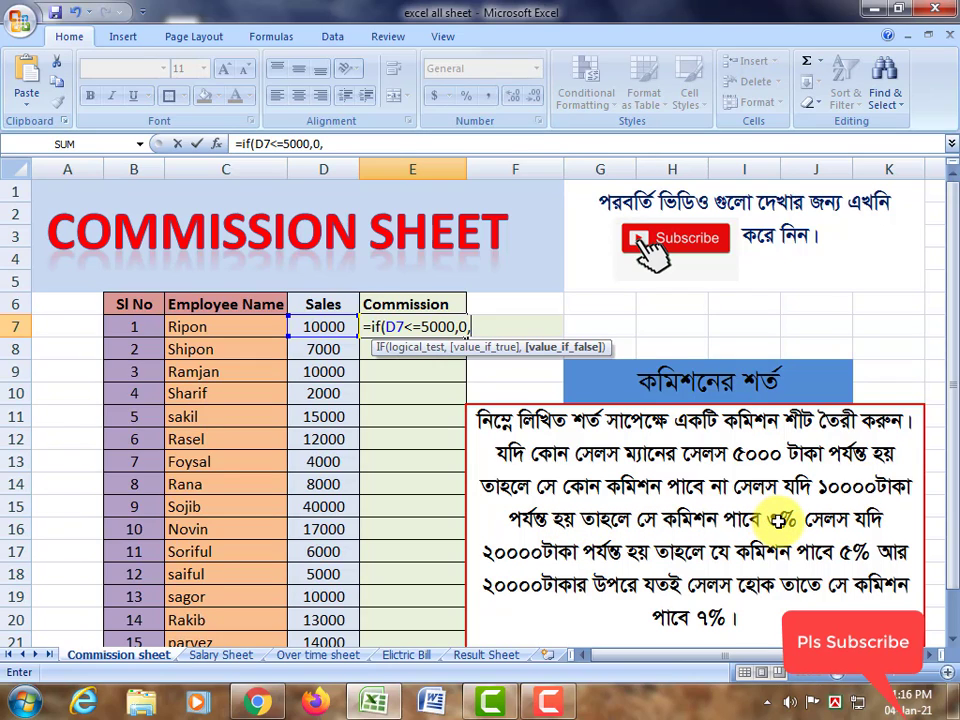
Nest a second IF as the false value in the E7 formula, testing D7<=10000 and giving D7*3%
text(if)
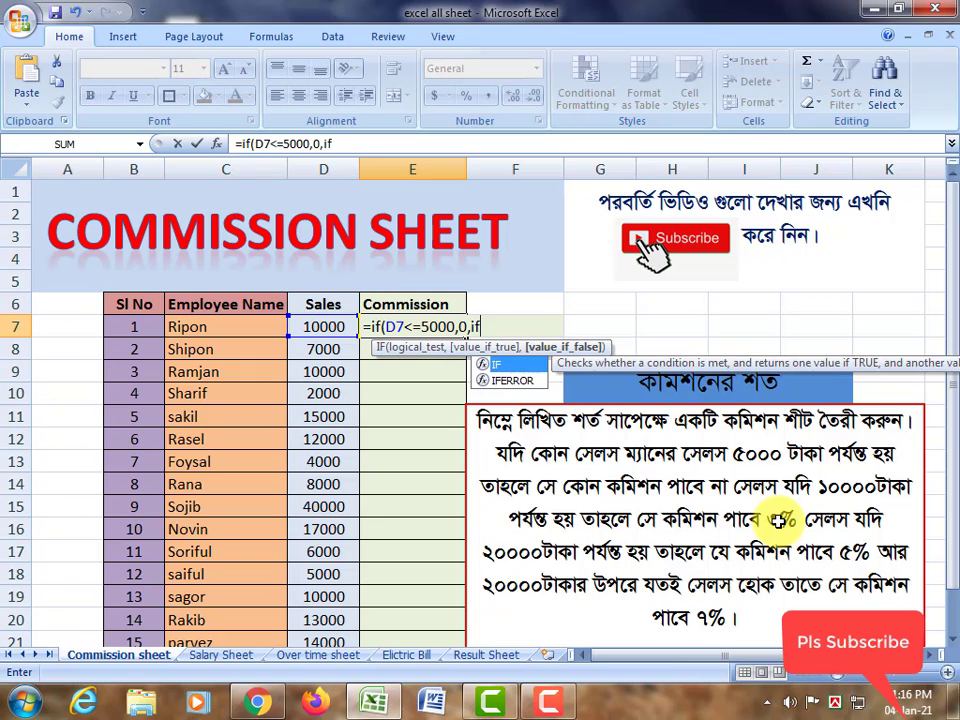
text(()
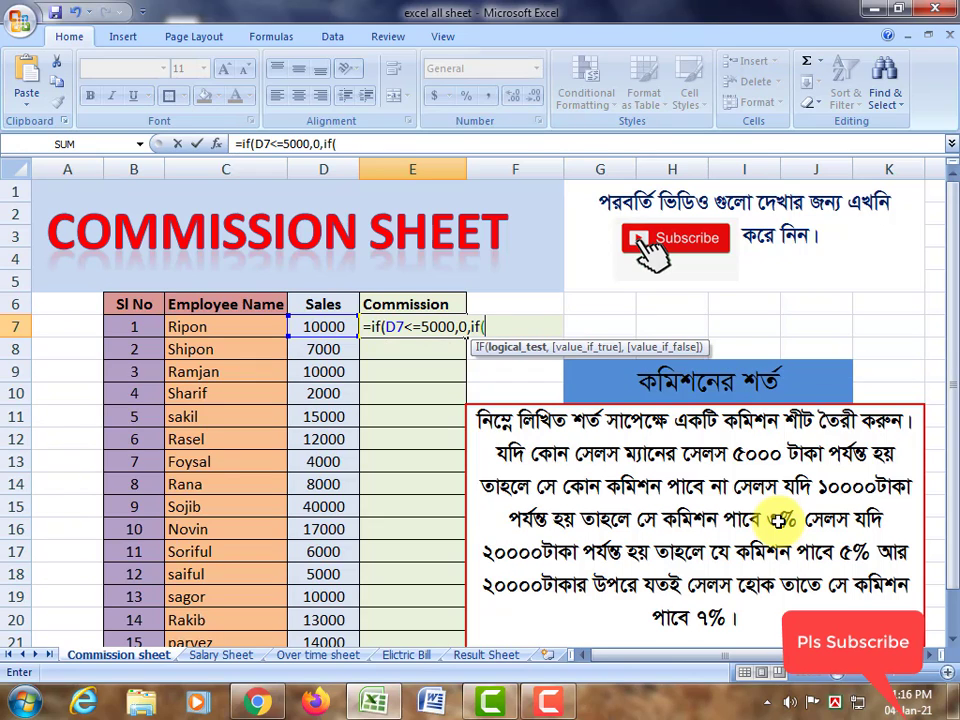
click(330, 327)
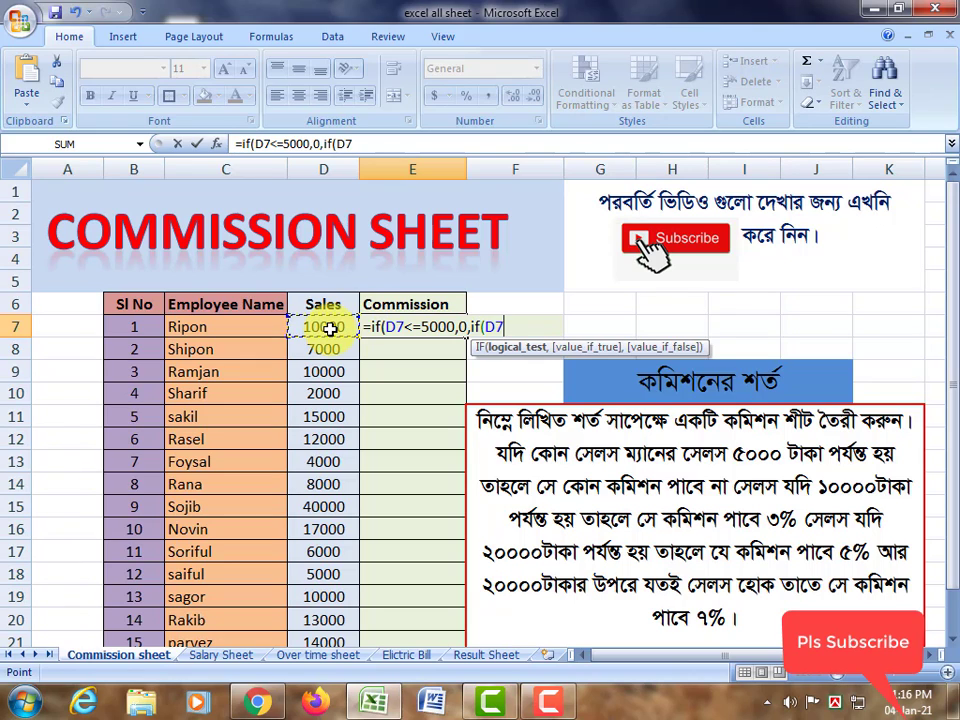
text(<=10000)
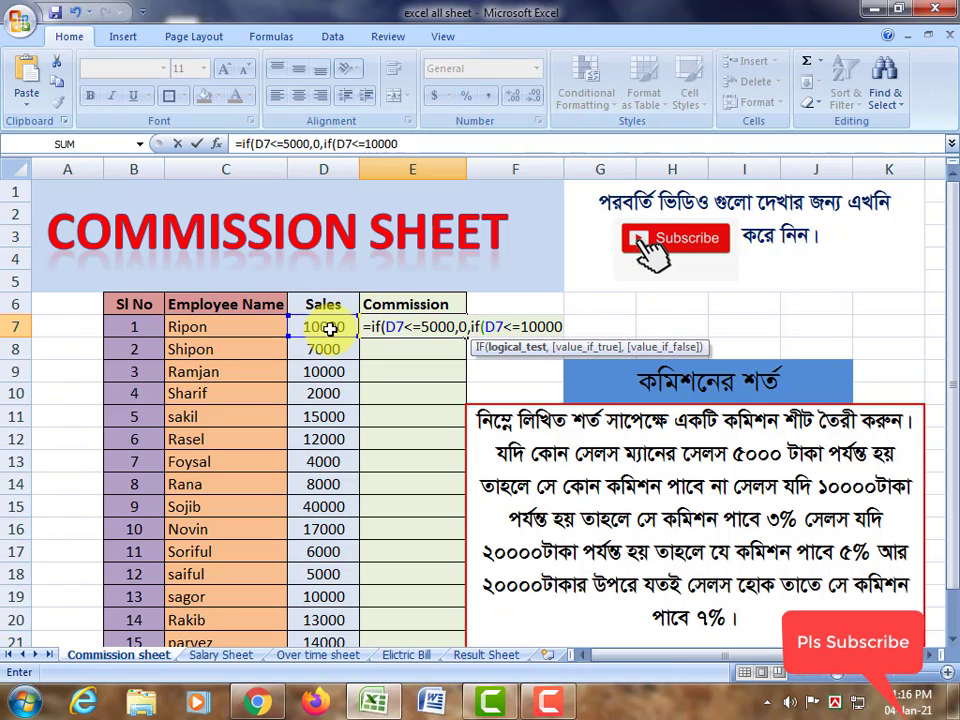
text())
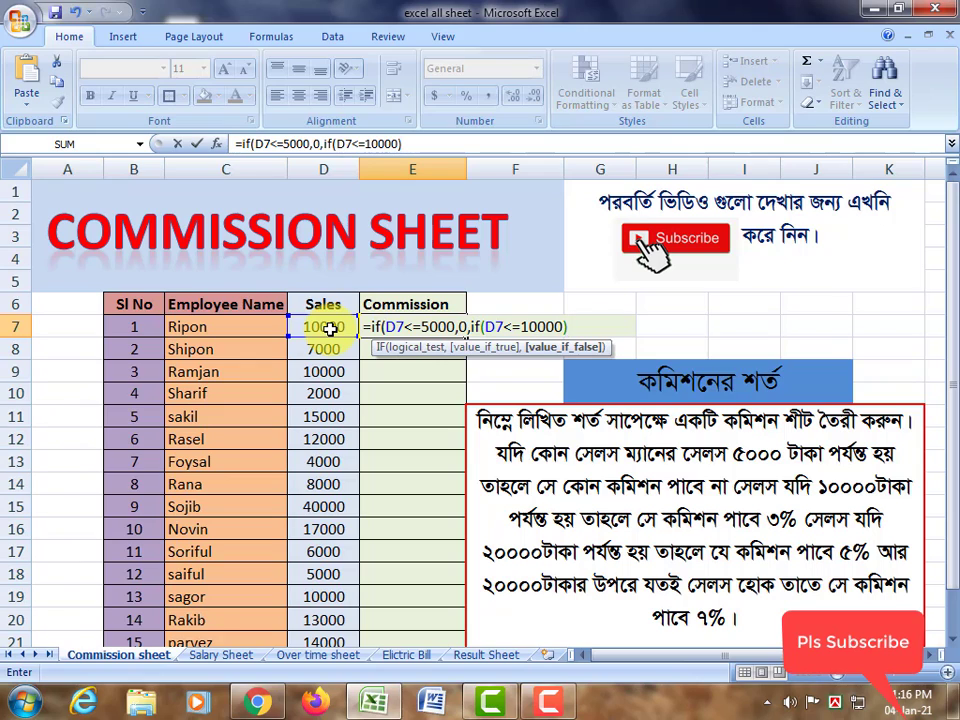
text(,)
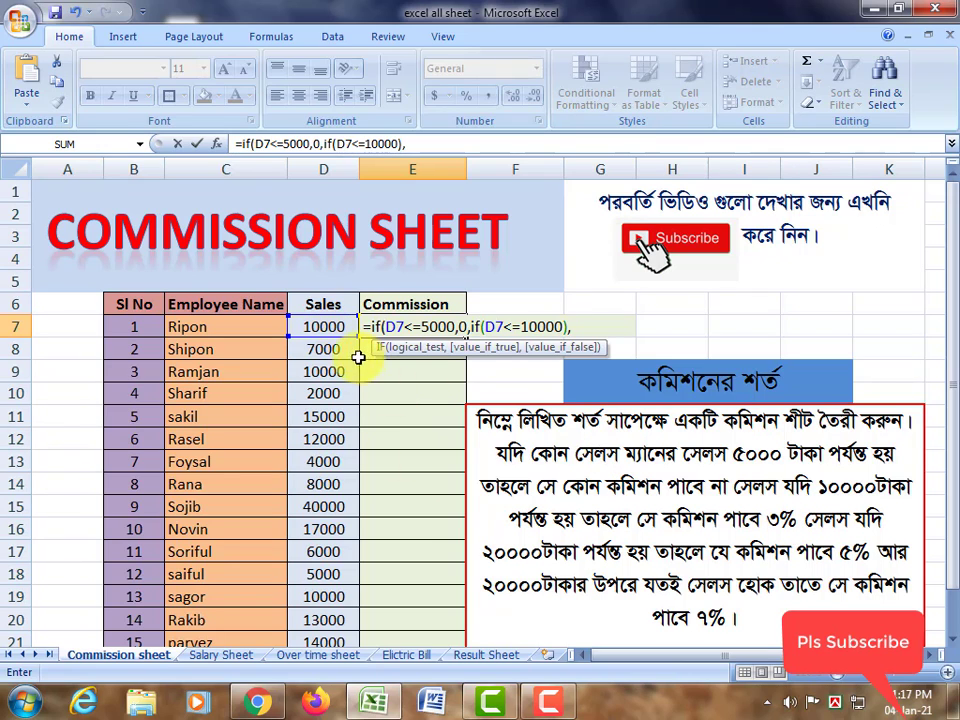
click(321, 326)
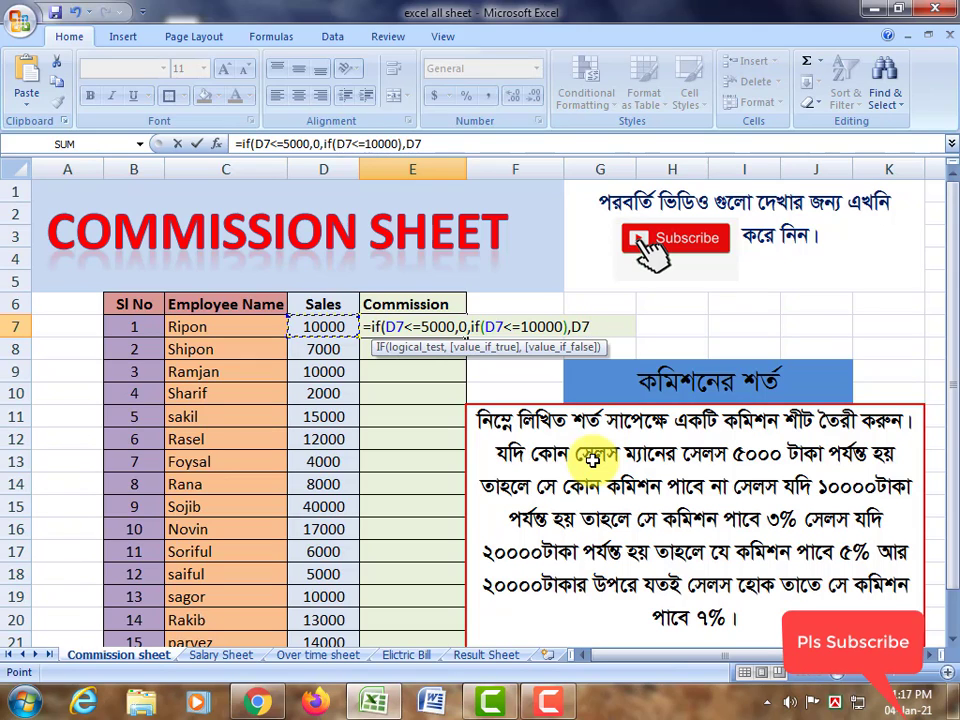
text(*3%,)
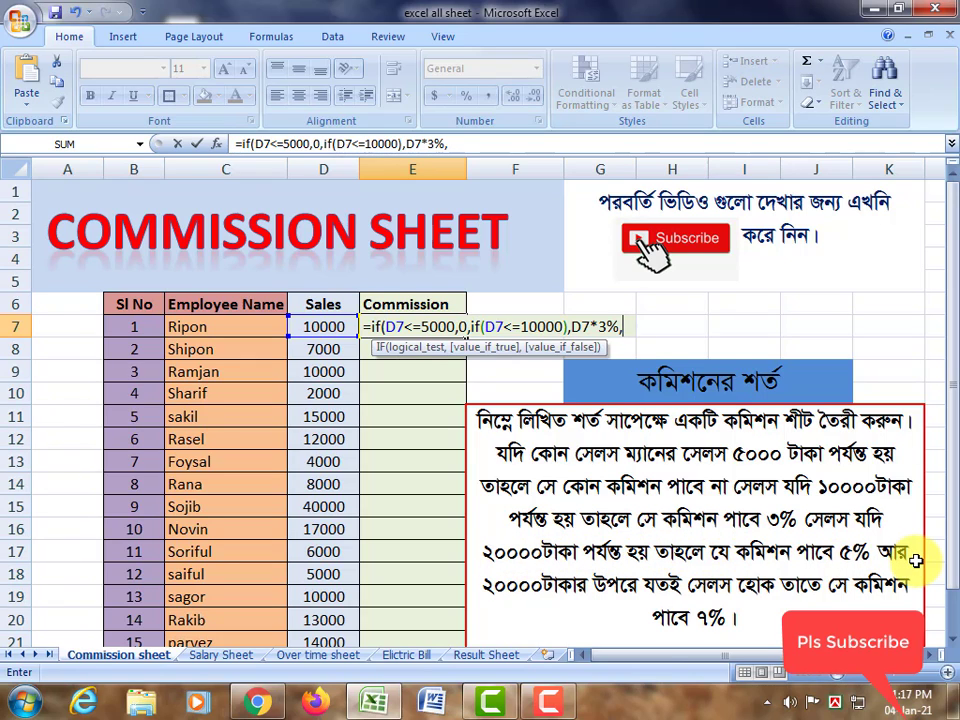
Nest a third IF in the E7 formula, testing D7<=20000 and giving D7*5%
text(if()
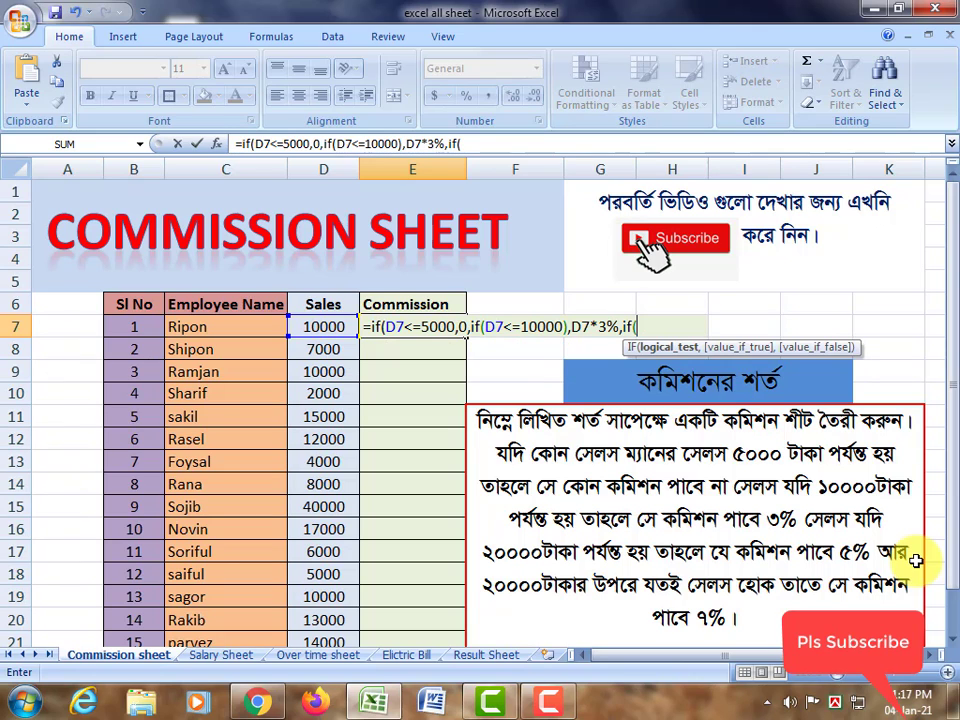
click(316, 328)
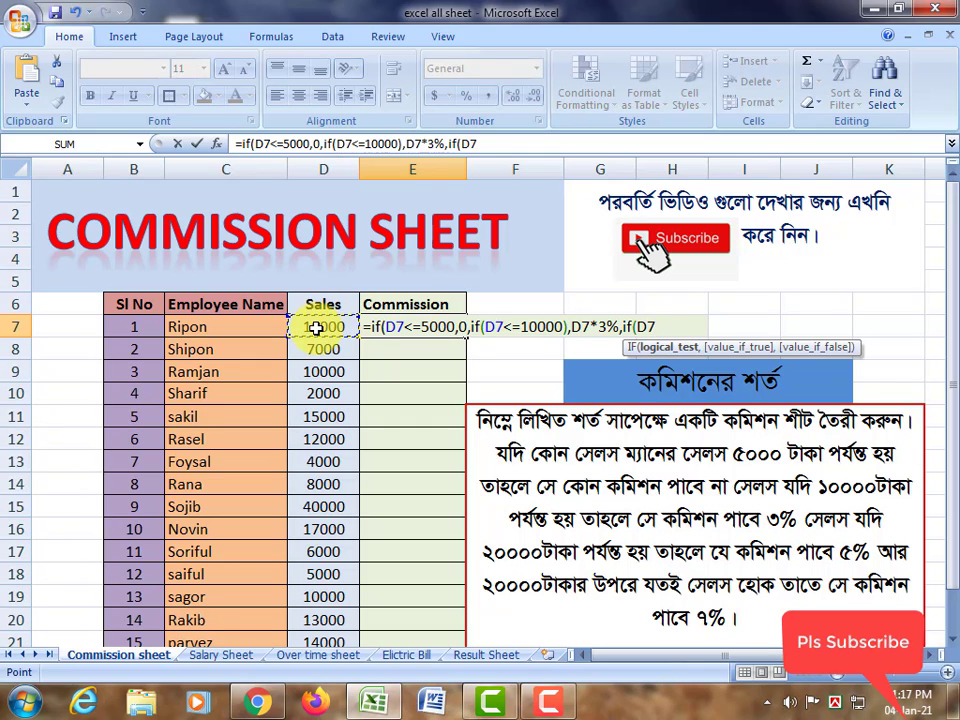
text(<=20000)
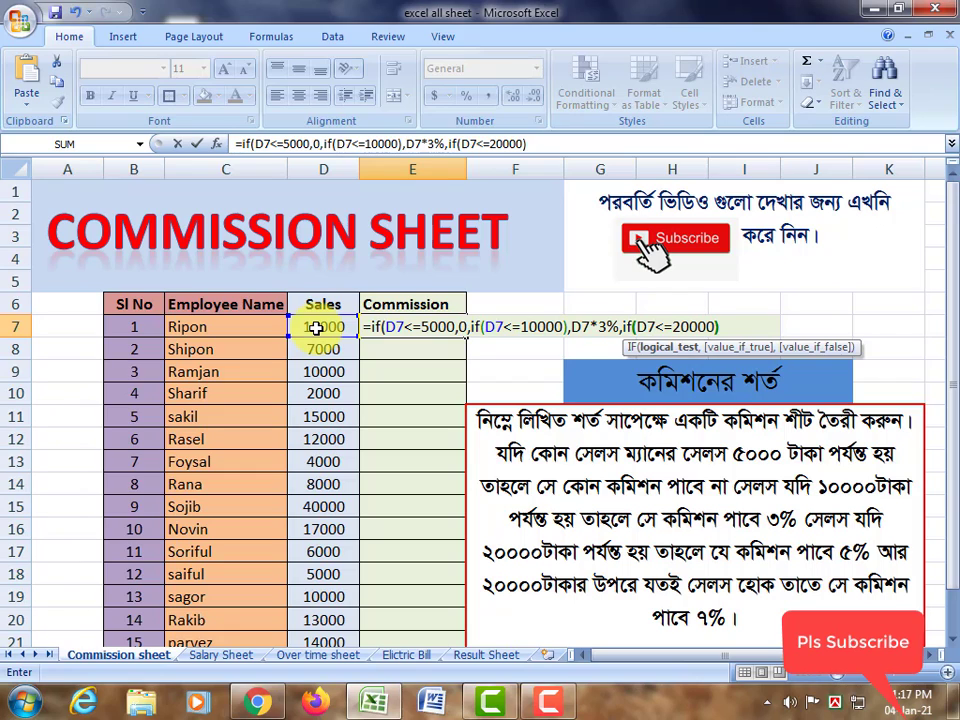
text())
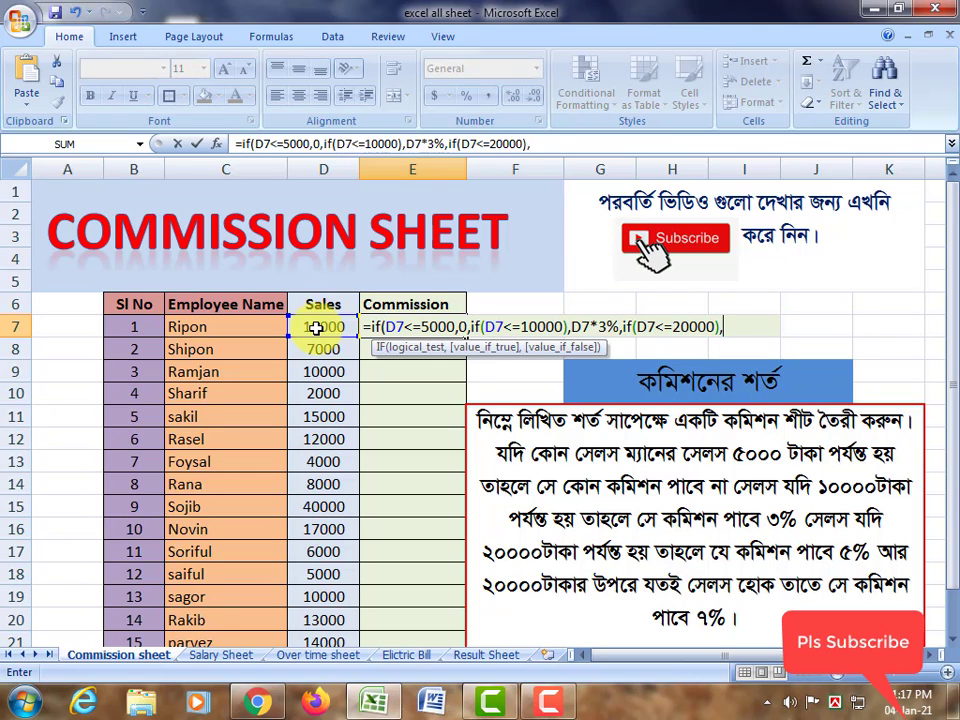
click(315, 327)
text(*5%)
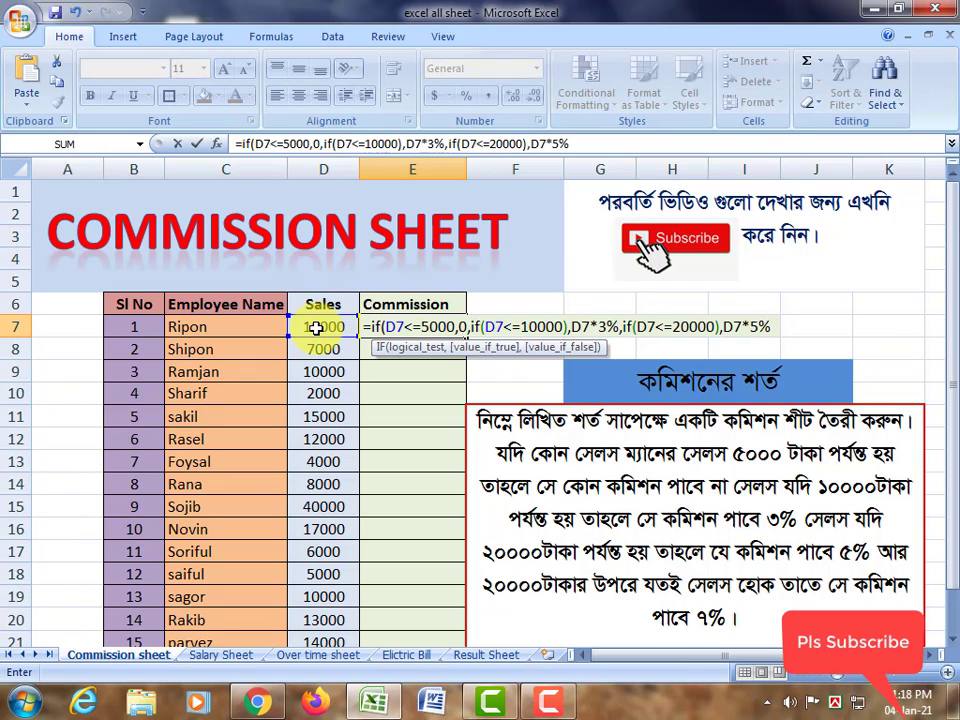
text(,)
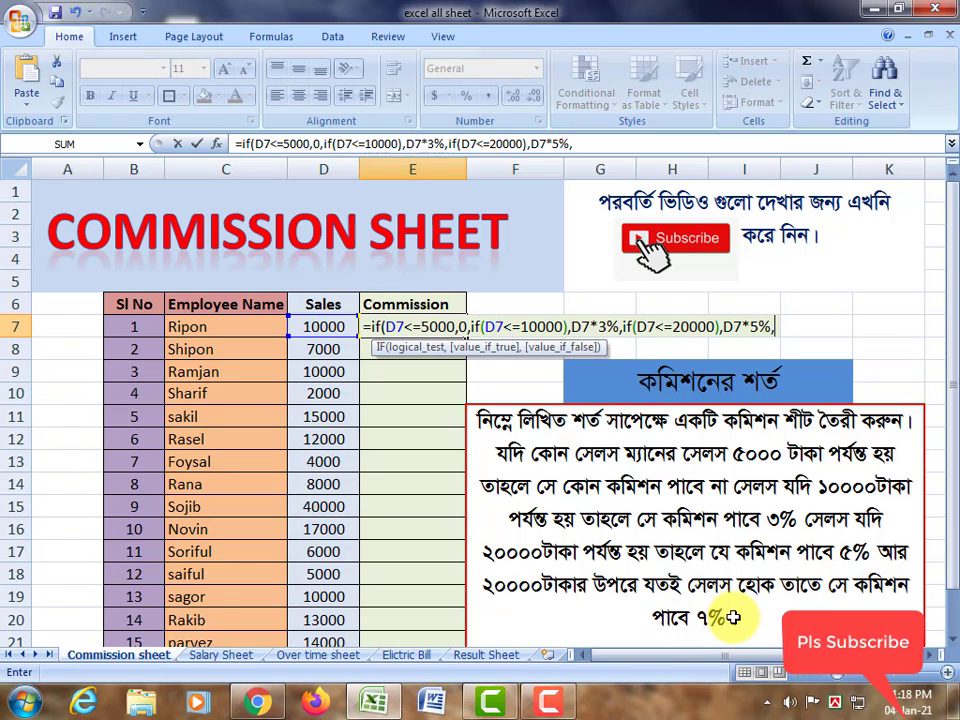
Finish the E7 formula with D7*7% for all higher sales, close every parenthesis and enter it
click(314, 327)
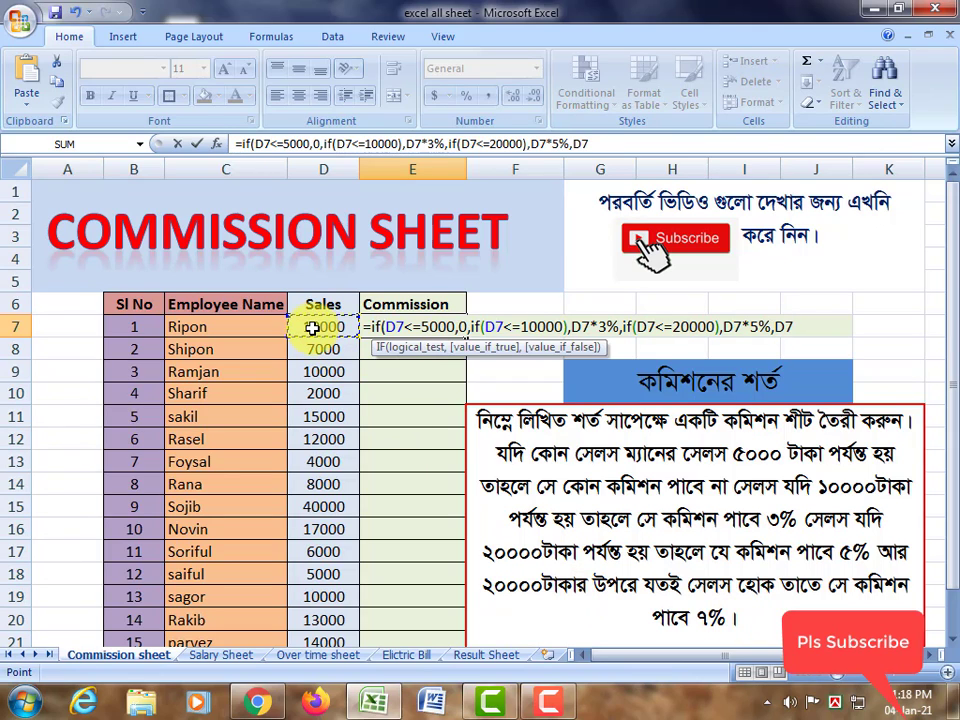
text(*7%)
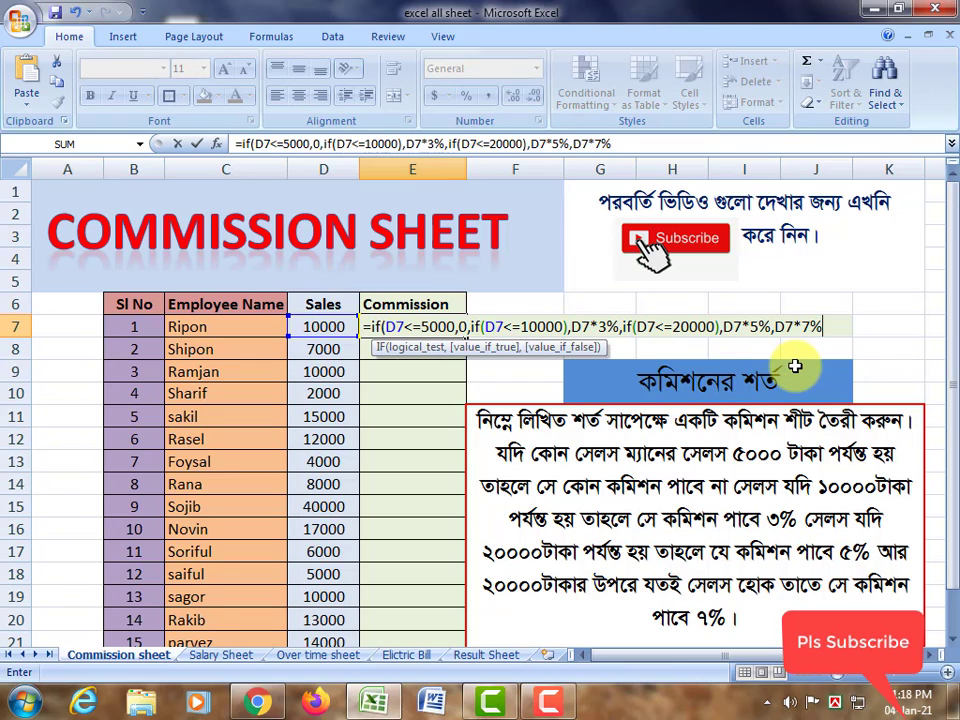
text()))
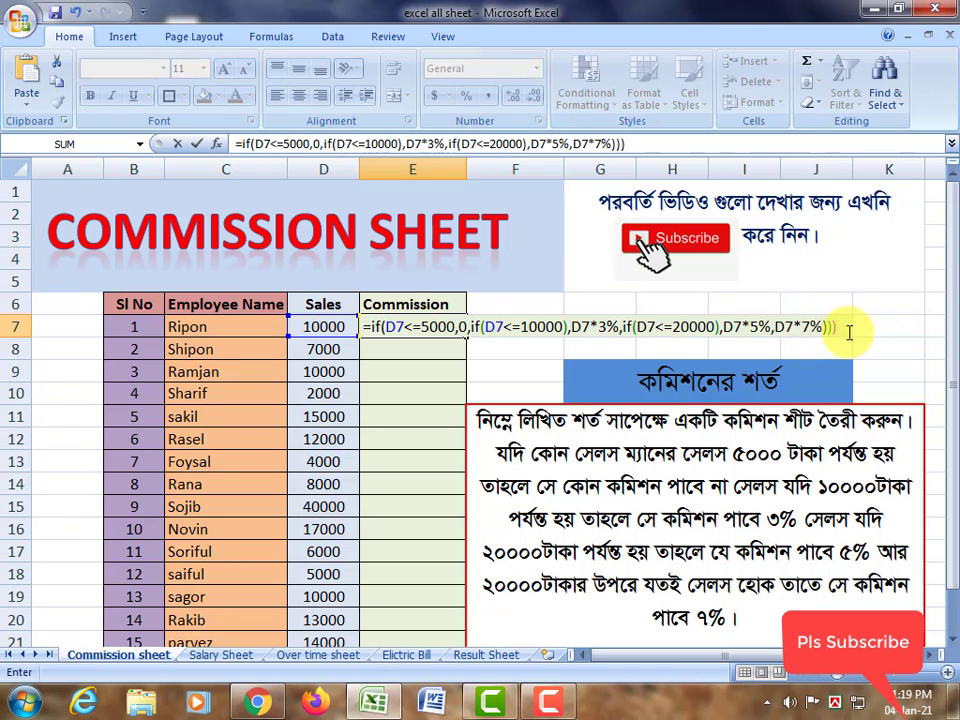
key(Return)
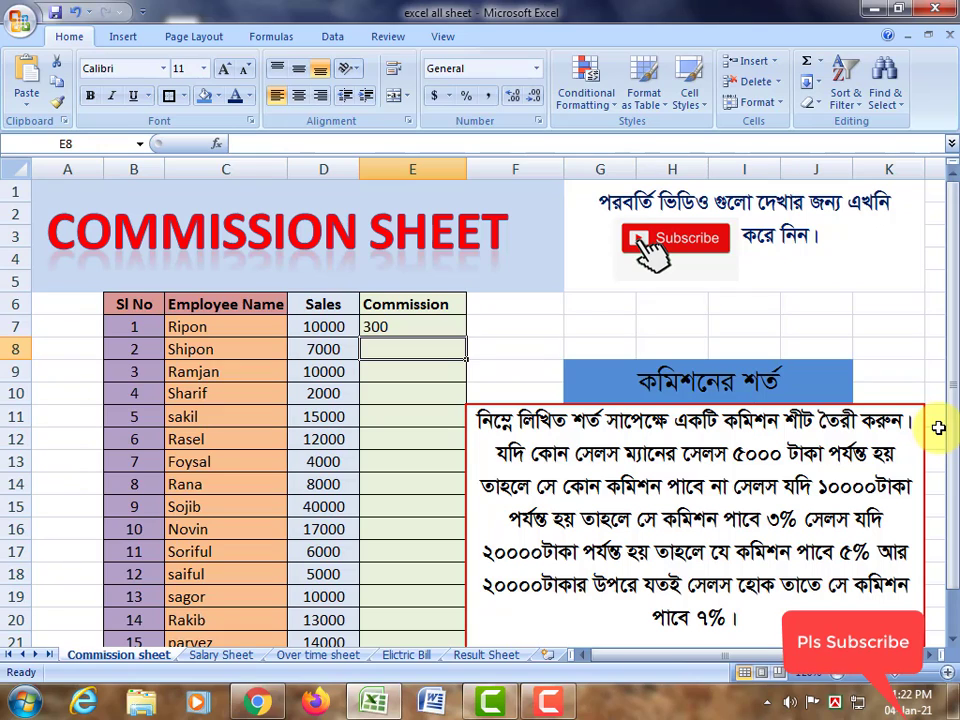
Check the commission formula and sales value in row 7, and look over the employee names down to row 12
click(393, 326)
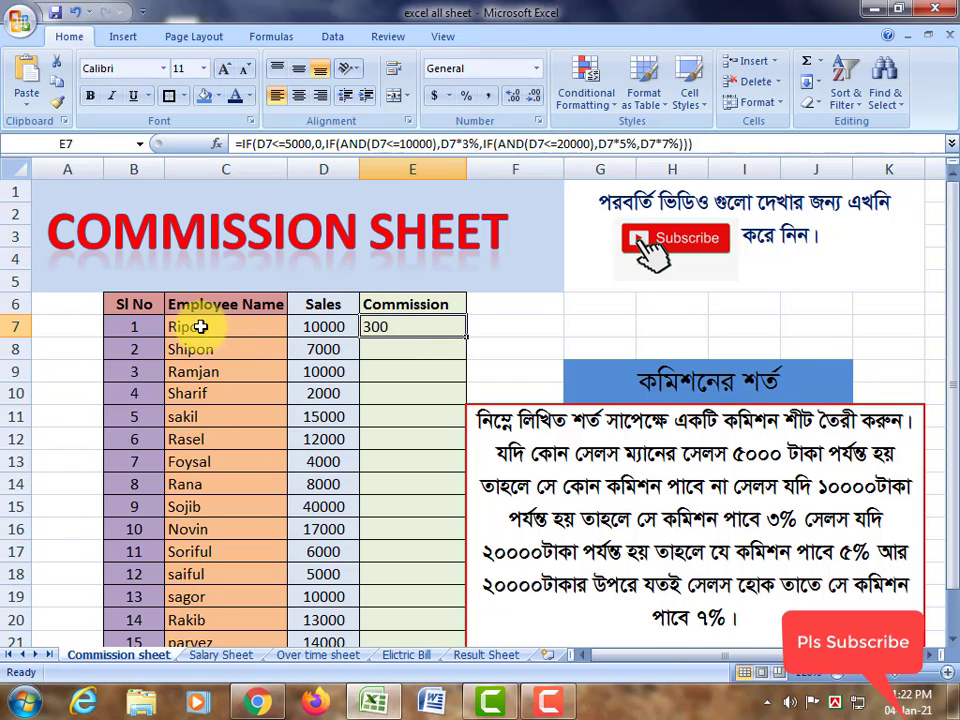
click(330, 327)
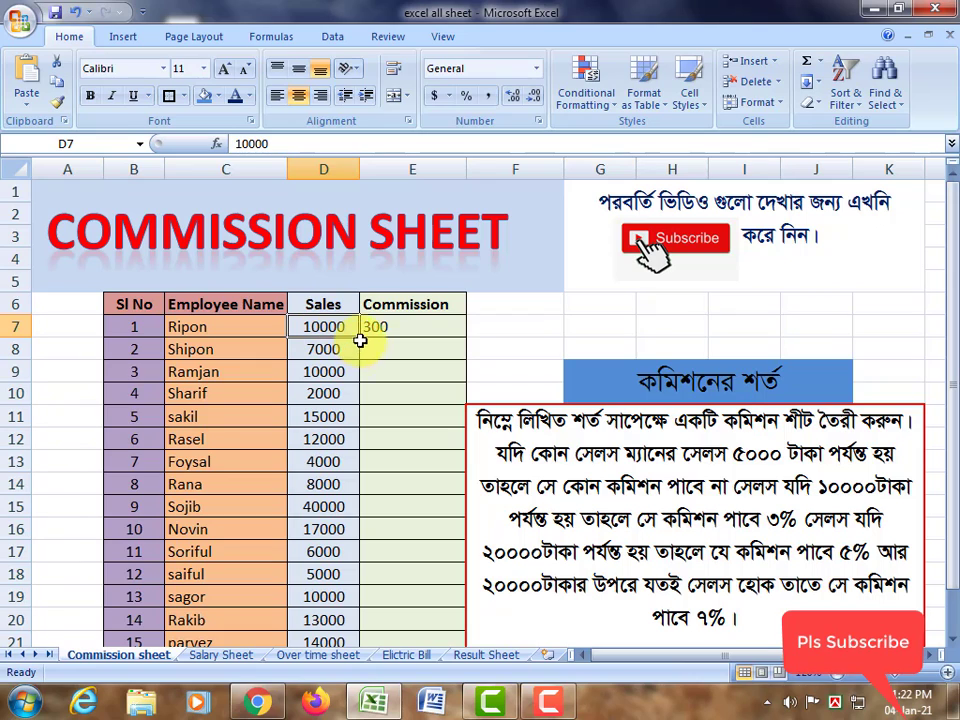
click(390, 328)
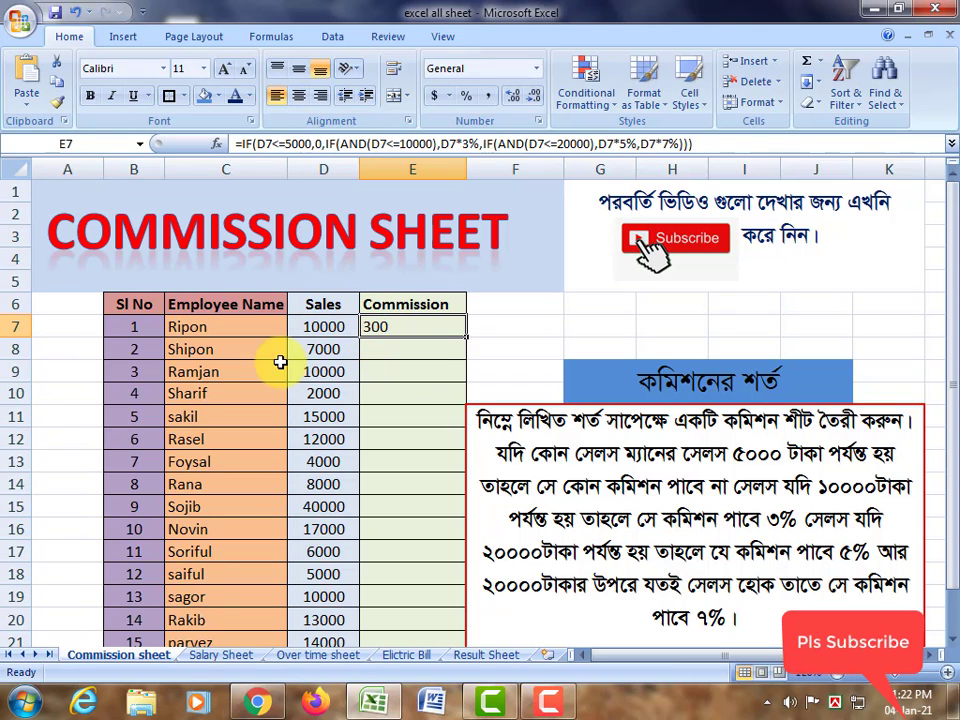
click(219, 350)
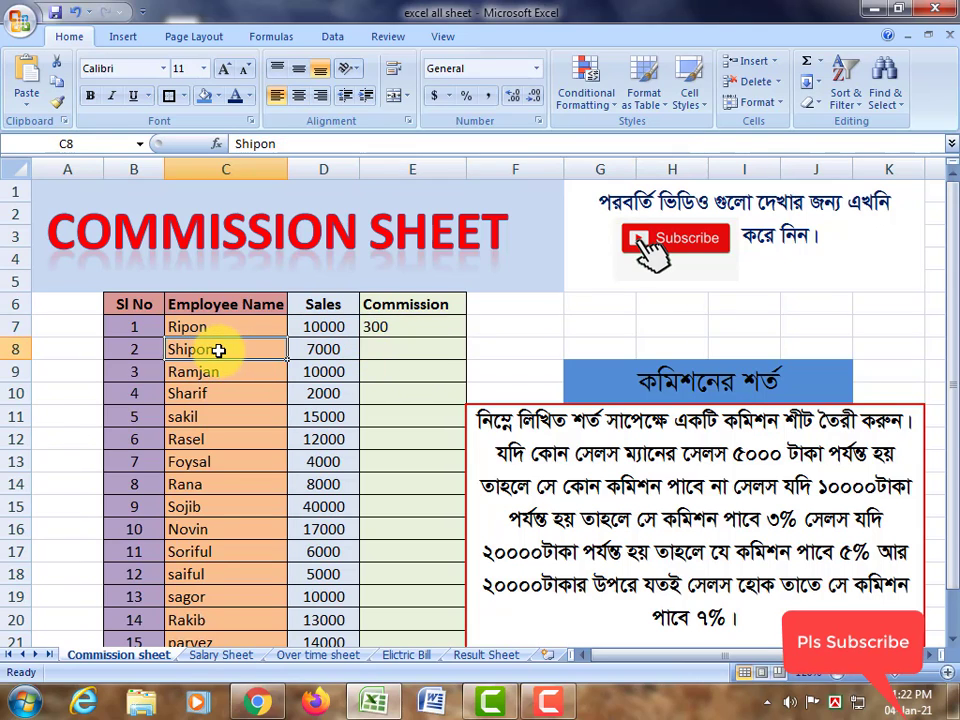
click(216, 374)
click(210, 396)
click(210, 420)
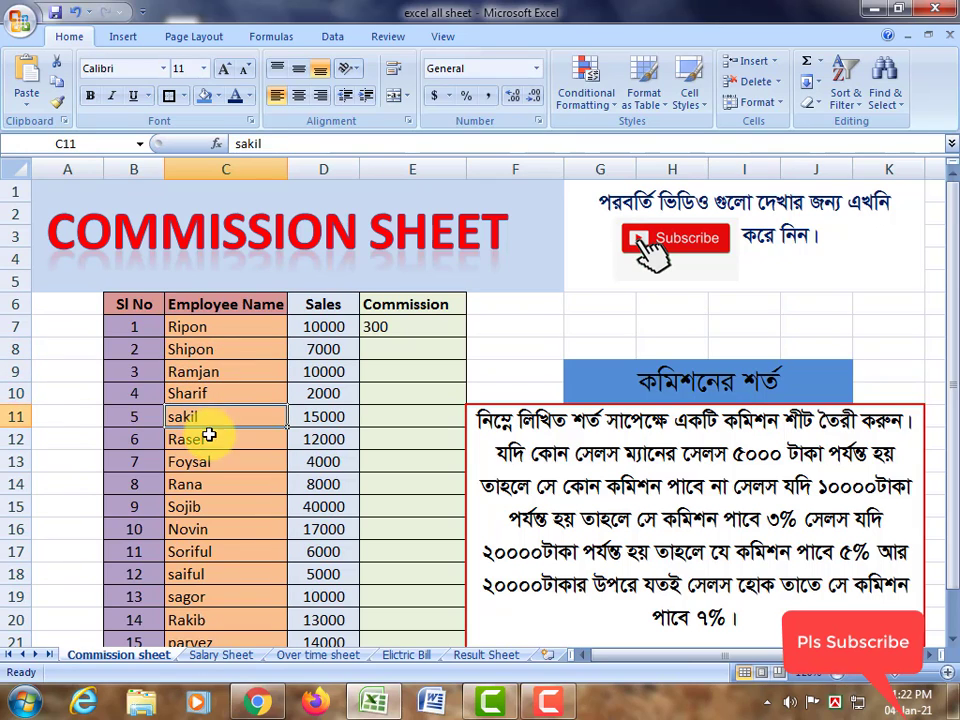
click(210, 436)
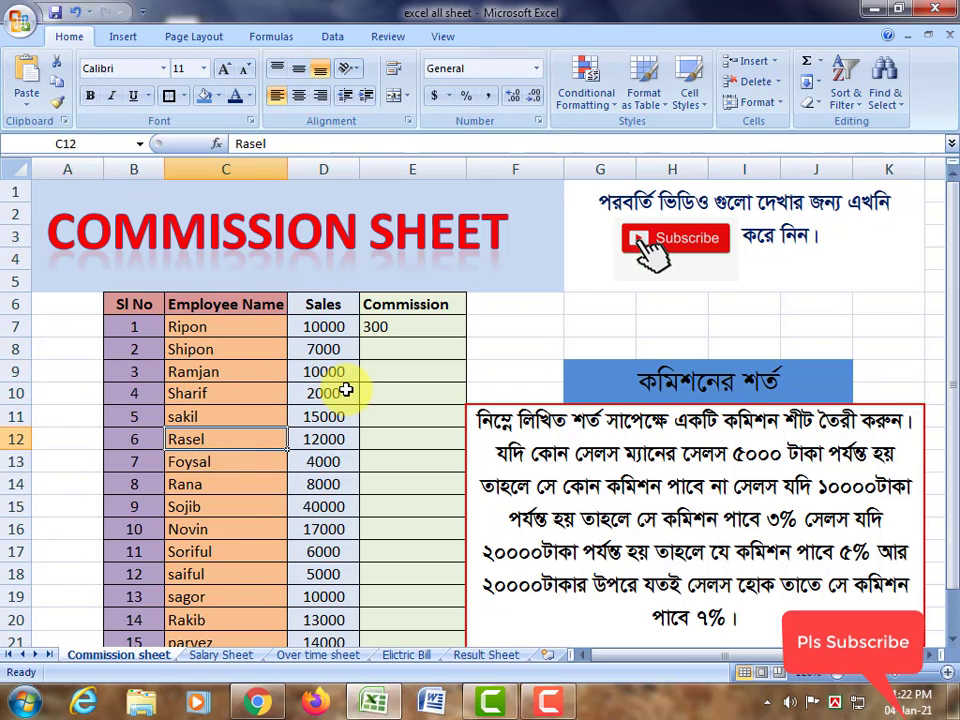
Fill the E7 formula down the Commission column for every employee and check the copied formula in E8 against E7
click(407, 328)
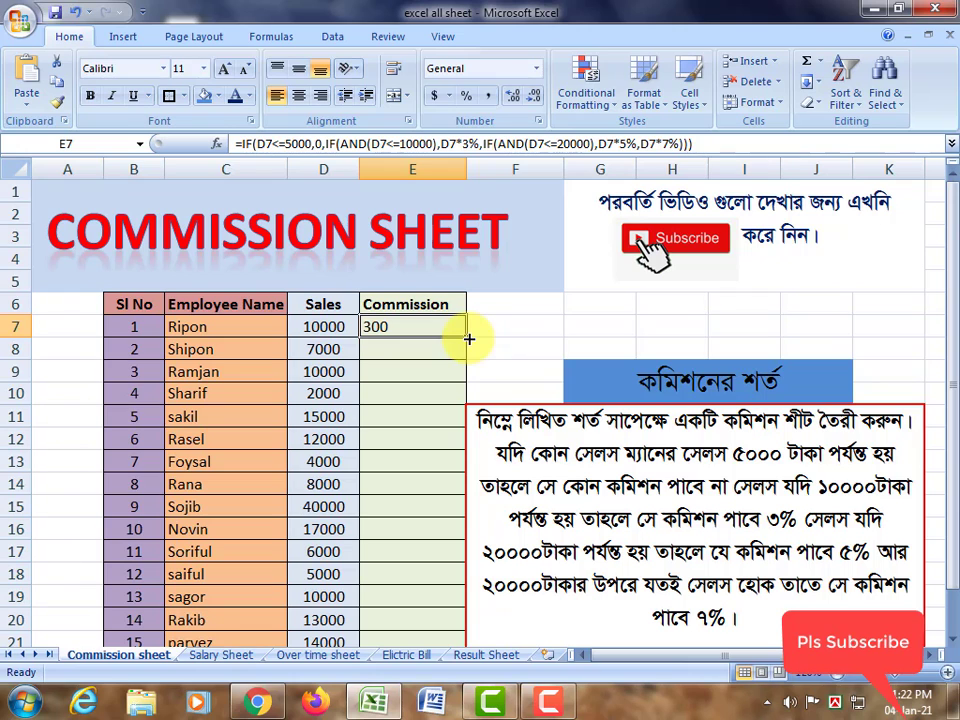
drag(468, 339, 445, 598)
scroll(396, 490, up, 1)
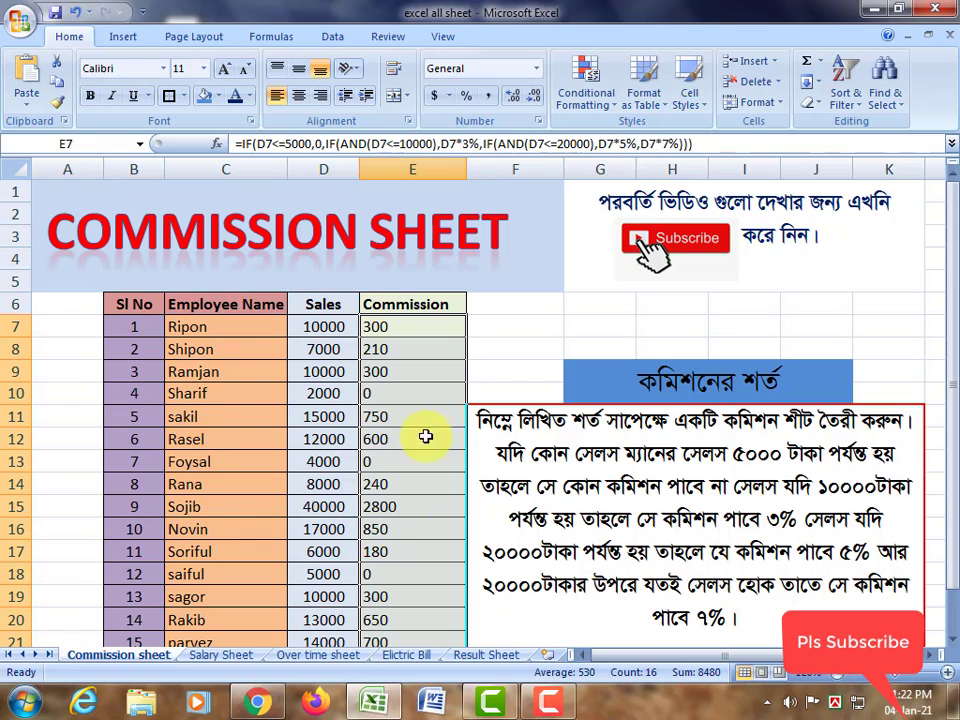
click(403, 352)
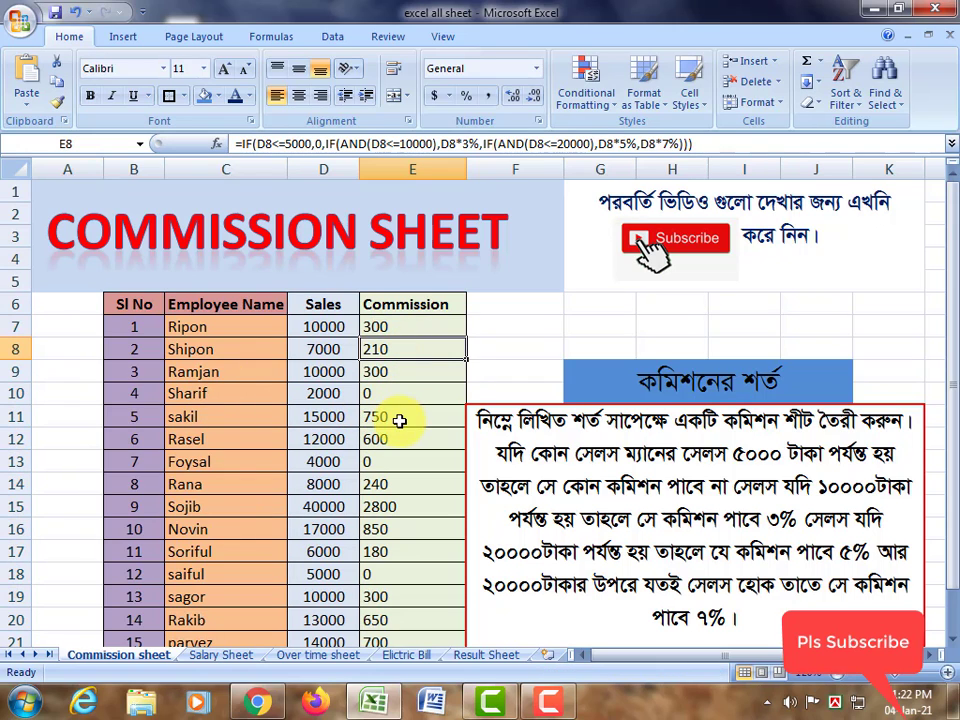
click(418, 328)
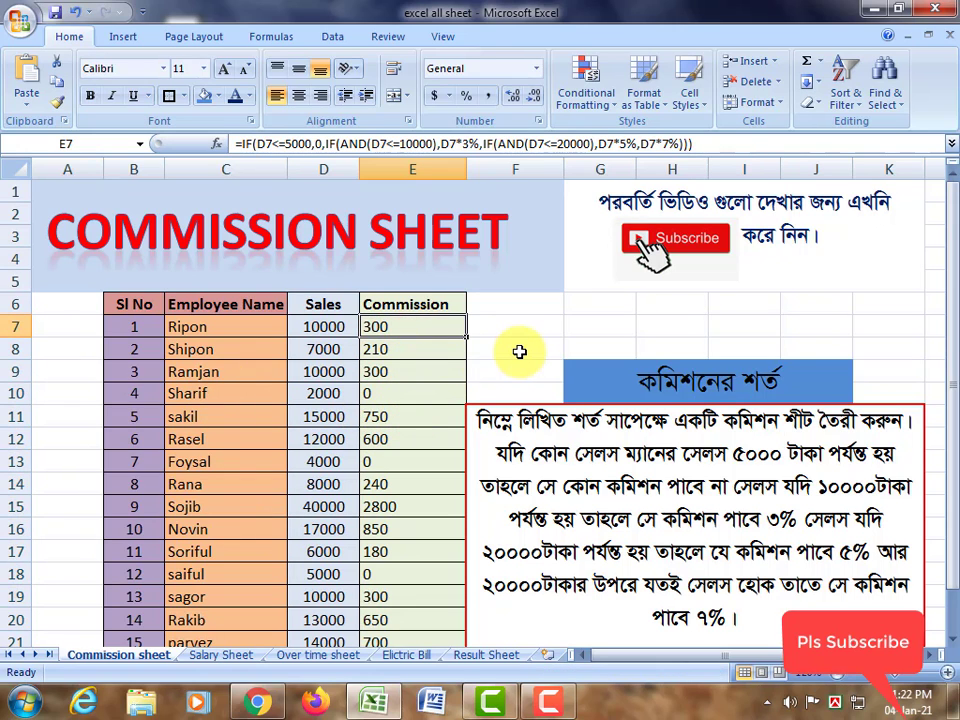